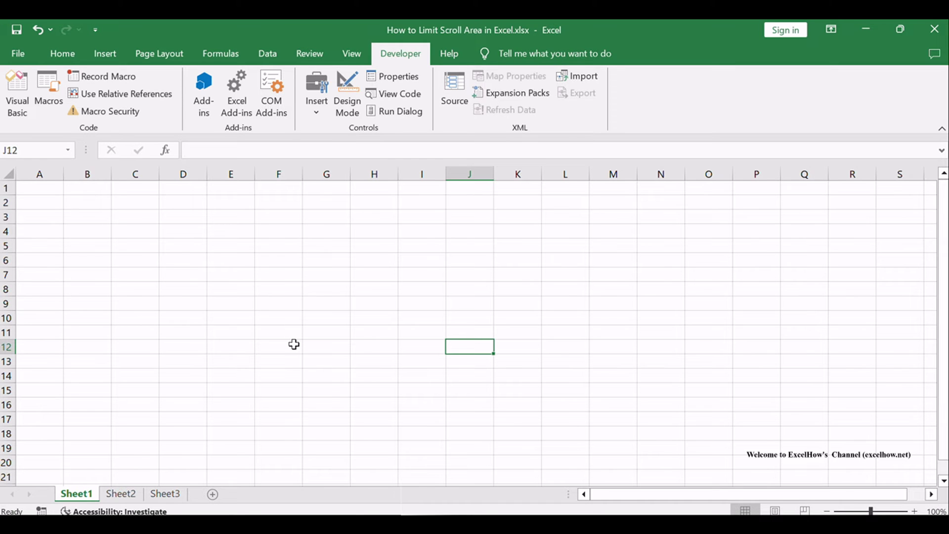
- Go to Sheet2 and review its Define a Scroll Area notes, ending with cell B6 selected
{"action": "left_click", "coordinate": [121, 493]}
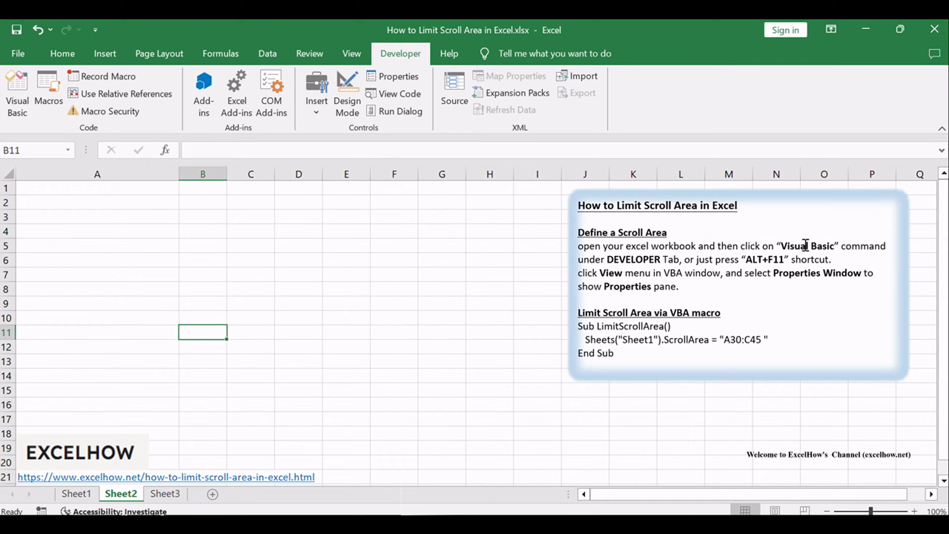
{"action": "left_click_drag", "start_coordinate": [578, 233], "coordinate": [668, 234]}
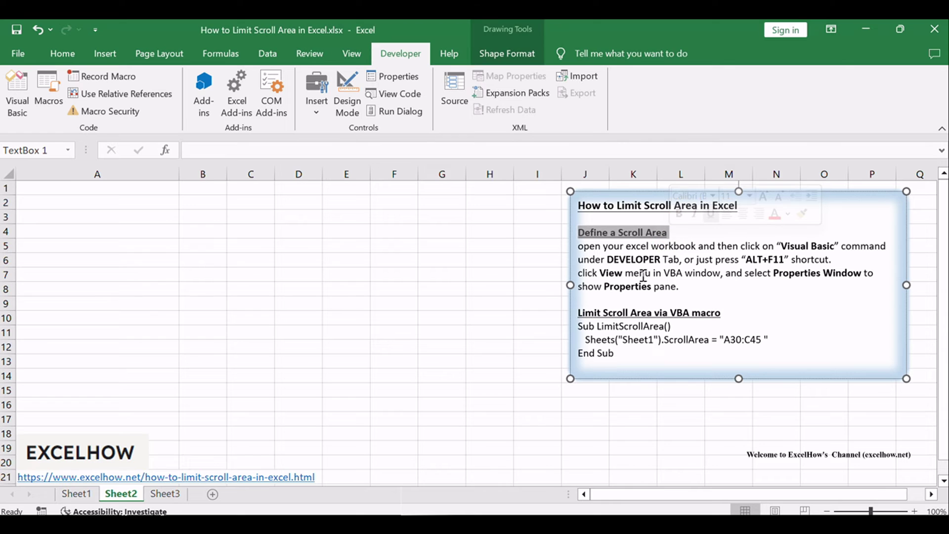
{"action": "left_click", "coordinate": [191, 263]}
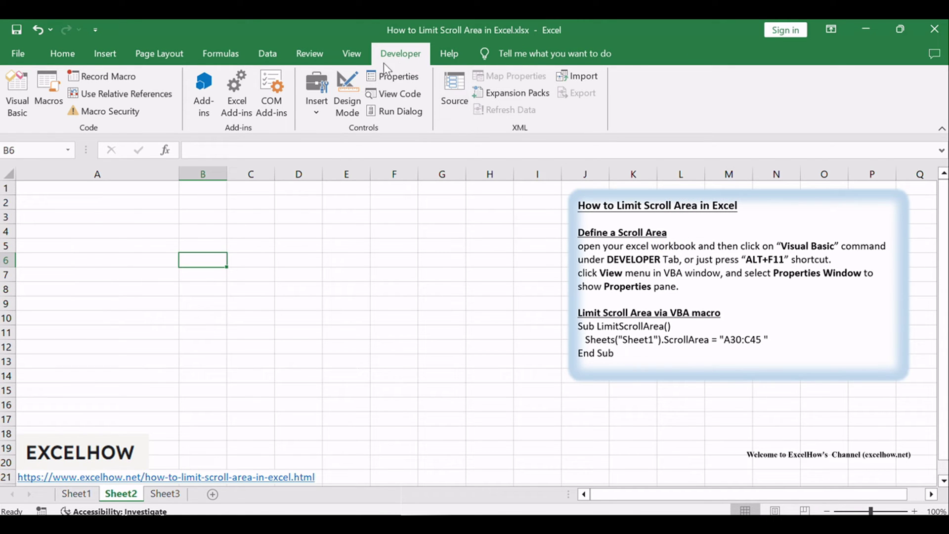
- Launch the Visual Basic editor and show the Properties window for Sheet2
{"action": "left_click", "coordinate": [18, 97]}
{"action": "left_click_drag", "start_coordinate": [274, 96], "coordinate": [245, 85]}
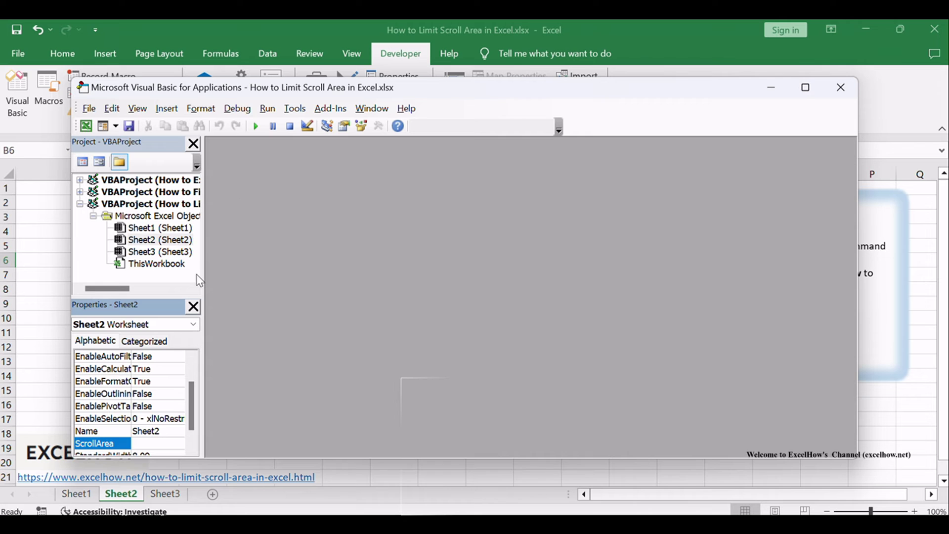
{"action": "left_click", "coordinate": [138, 109]}
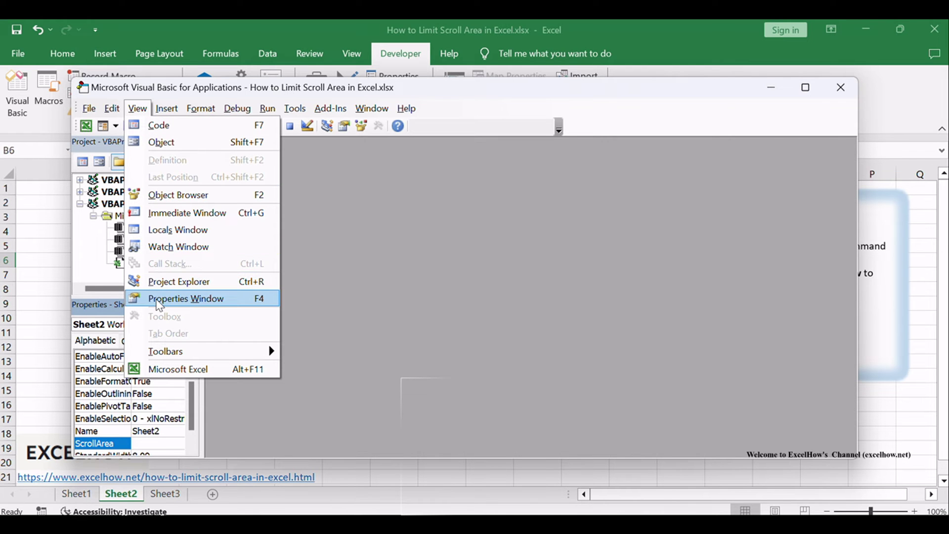
{"action": "left_click", "coordinate": [216, 299]}
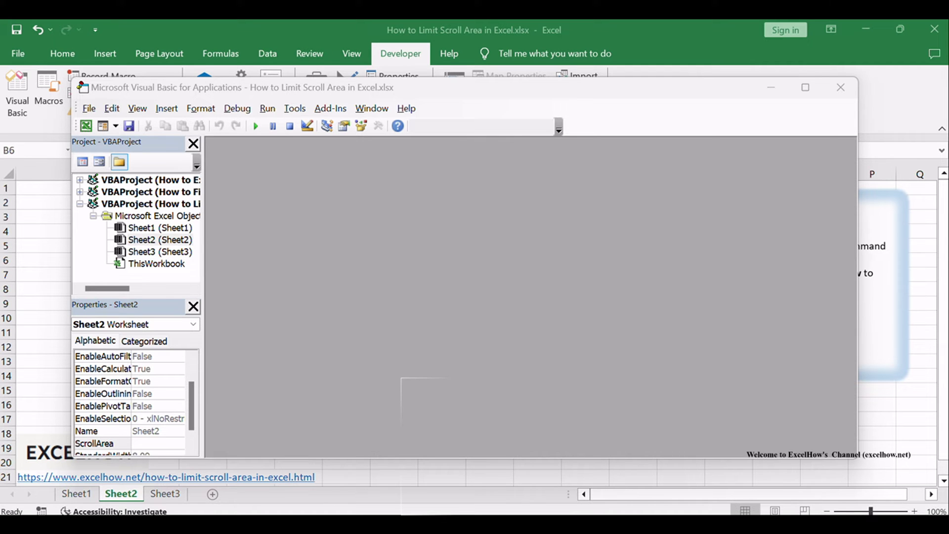
- Paste $A$30:$C$45 into Sheet2's ScrollArea property and confirm it
{"action": "left_click", "coordinate": [105, 434]}
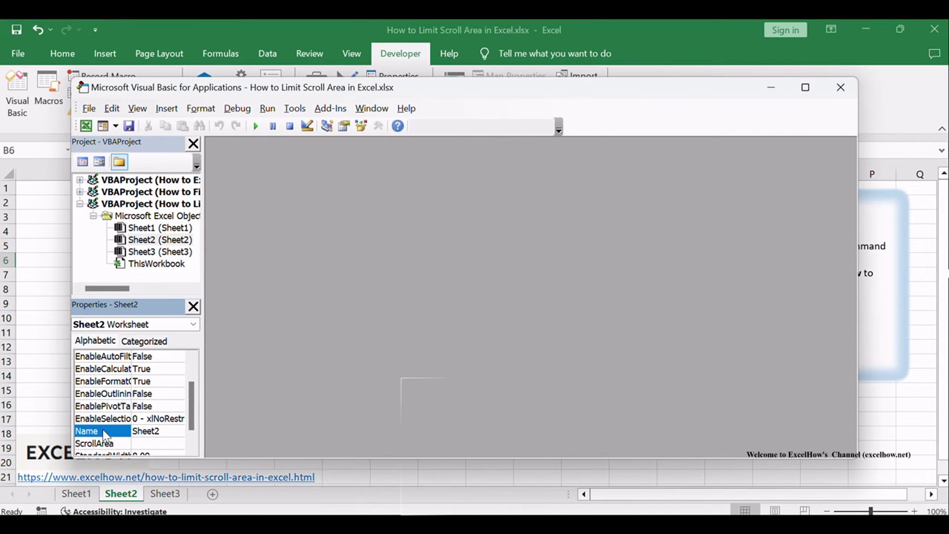
{"action": "scroll", "coordinate": [113, 388], "scroll_direction": "down", "scroll_amount": 1}
{"action": "left_click", "coordinate": [100, 420]}
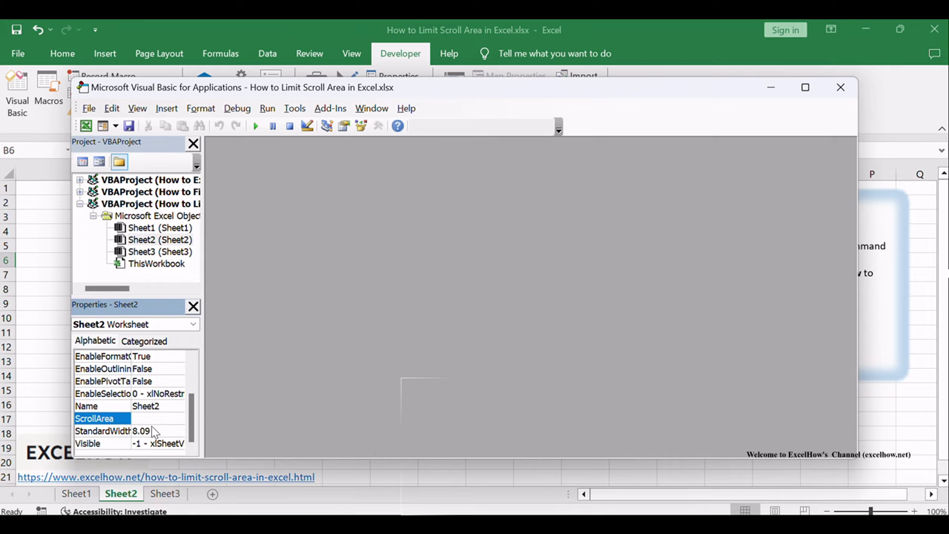
{"action": "left_click", "coordinate": [154, 419]}
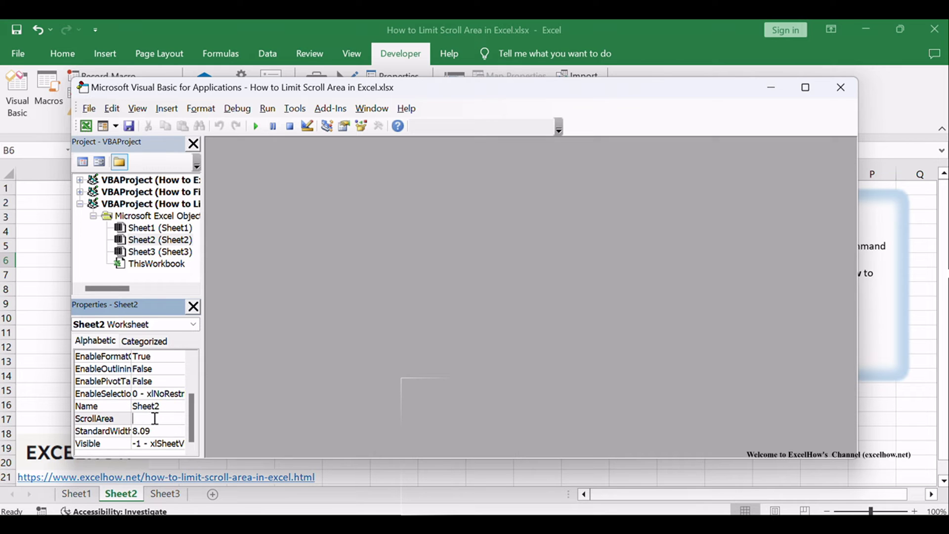
{"action": "type", "text": "$A$30:$C$45"}
{"action": "key", "text": "Return"}
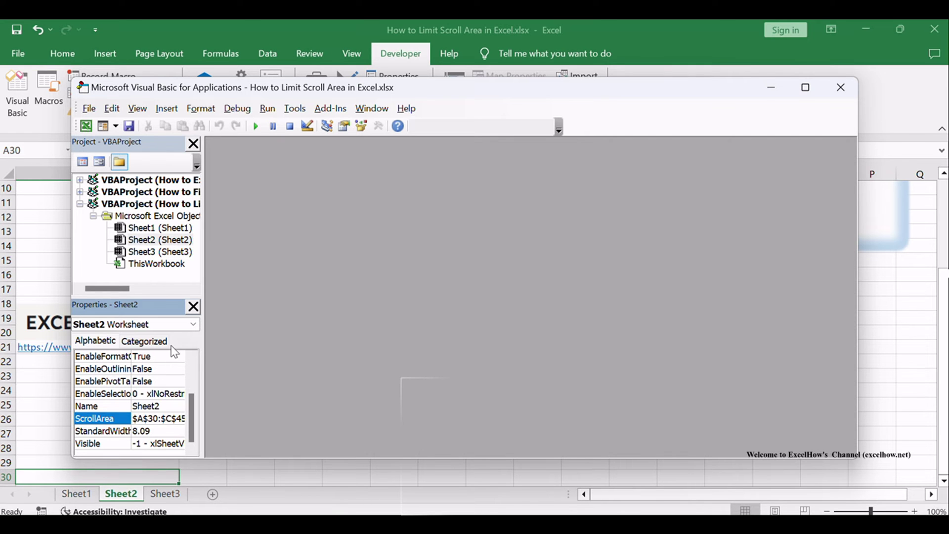
- Back on Sheet2, select cells A34, A30, A36 and A33 inside the allowed range
{"action": "left_click", "coordinate": [771, 89]}
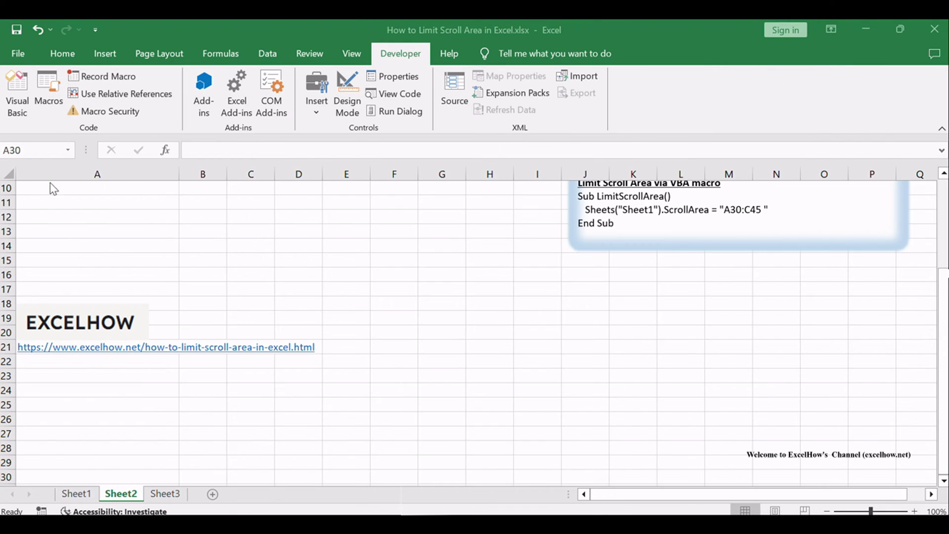
{"action": "scroll", "coordinate": [79, 285], "scroll_direction": "down", "scroll_amount": 3}
{"action": "scroll", "coordinate": [82, 287], "scroll_direction": "down", "scroll_amount": 2}
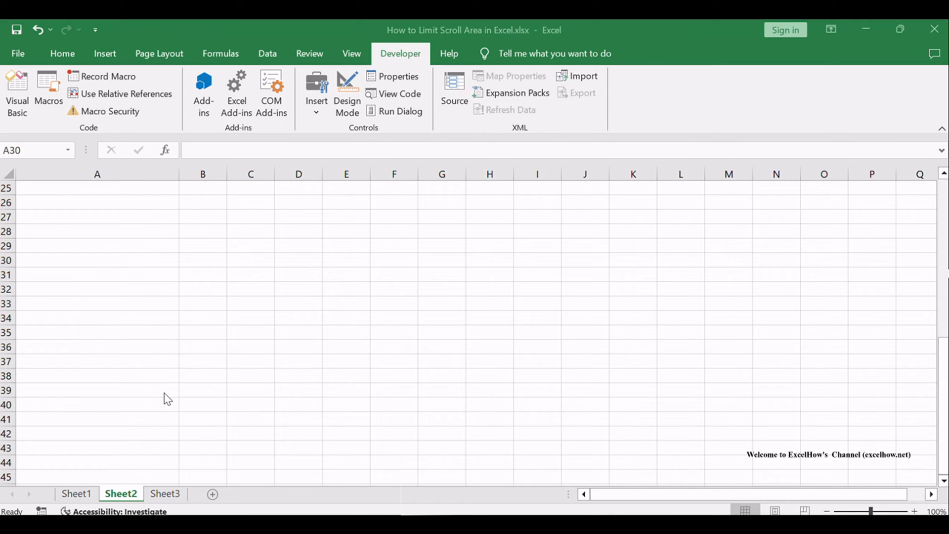
{"action": "left_click", "coordinate": [176, 321]}
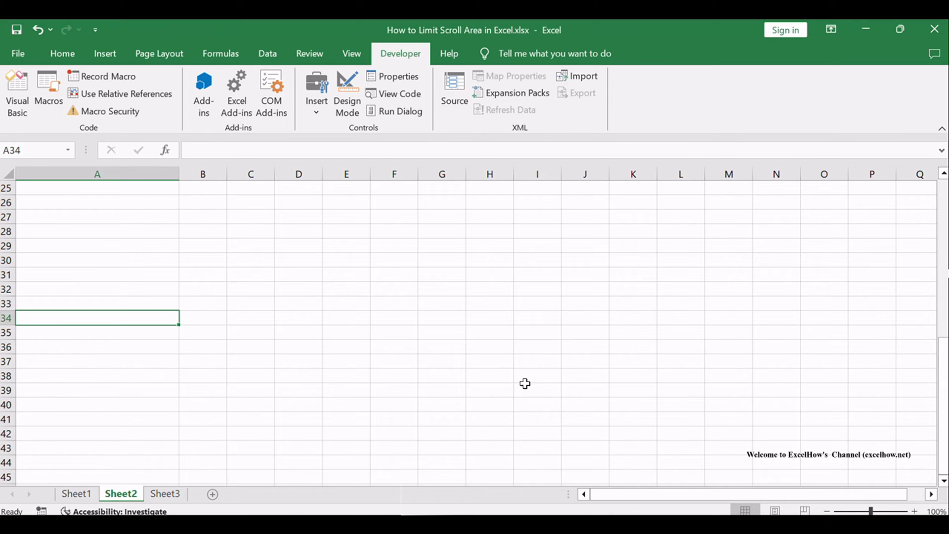
{"action": "left_click", "coordinate": [119, 267]}
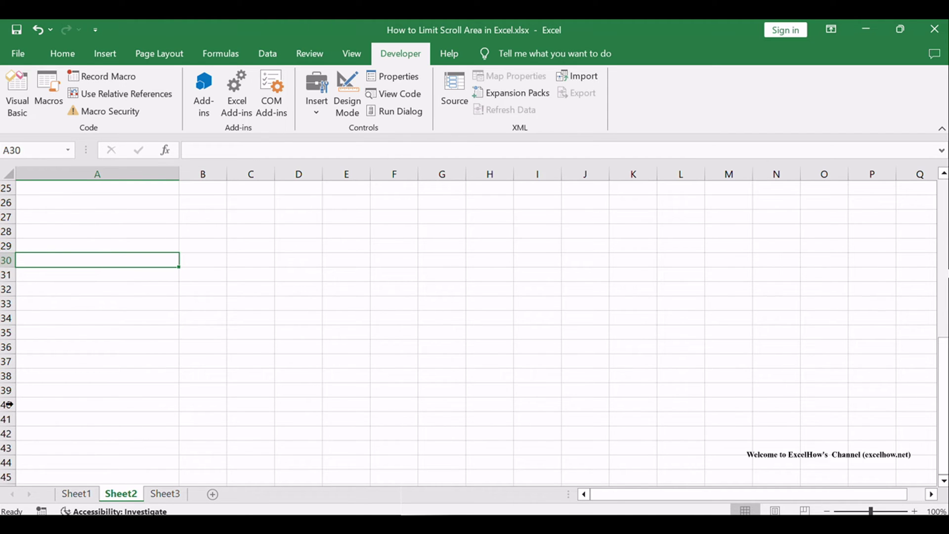
{"action": "left_click", "coordinate": [74, 343]}
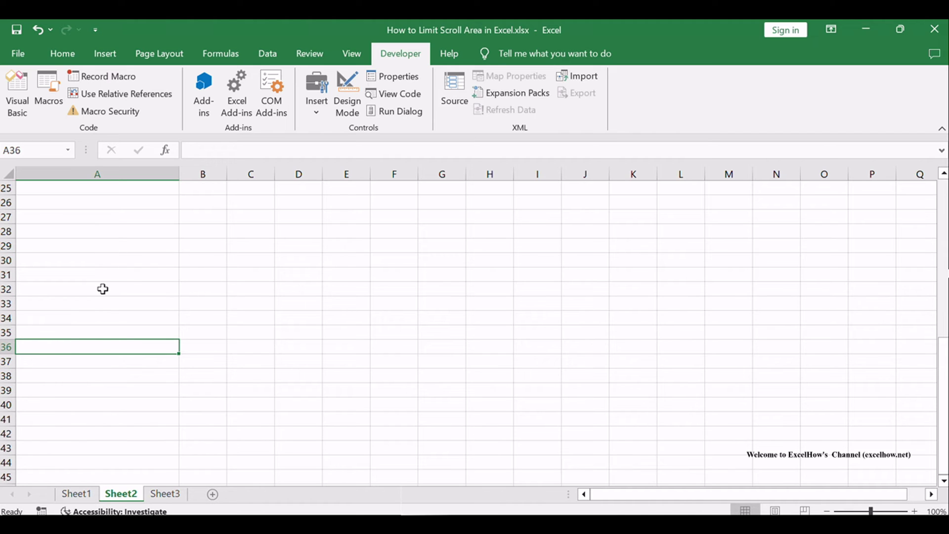
{"action": "left_click", "coordinate": [127, 304]}
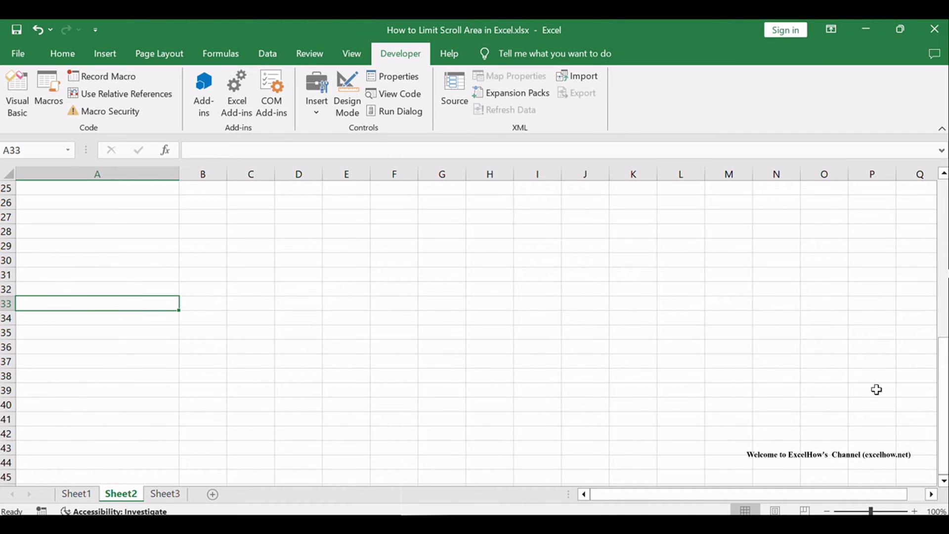
- Try selecting A27 and B28 outside A30:C45 while clicking A30, A31, A35 and A38 within it
{"action": "left_click_drag", "start_coordinate": [942, 367], "coordinate": [922, 171]}
{"action": "left_click", "coordinate": [58, 260]}
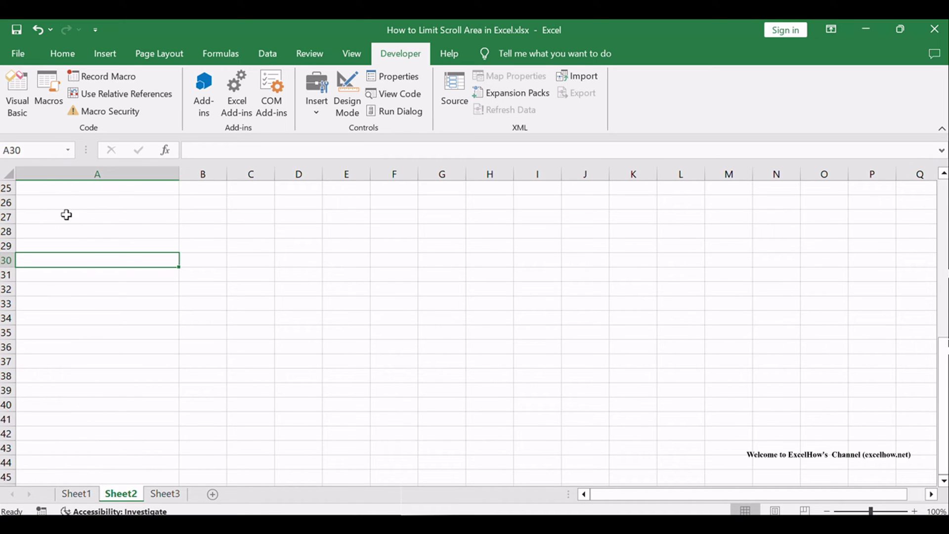
{"action": "left_click", "coordinate": [42, 270]}
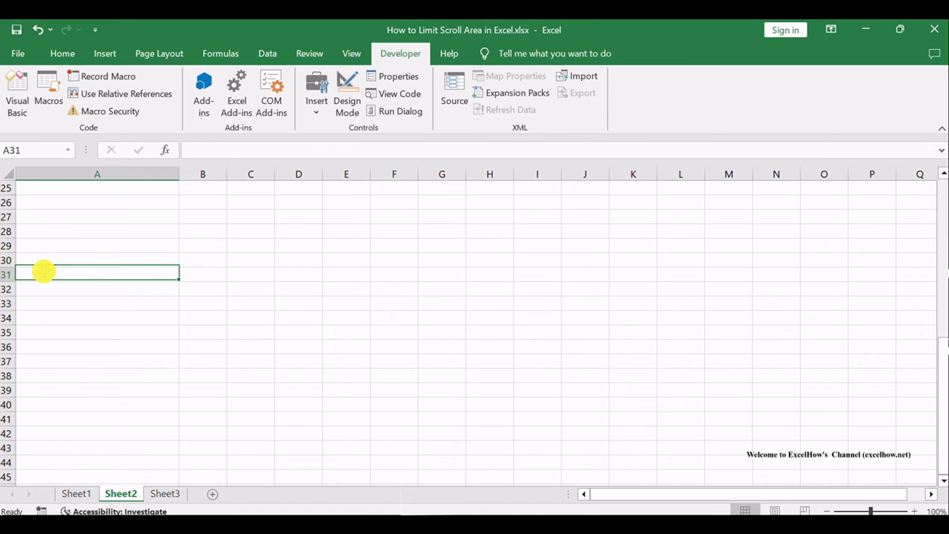
{"action": "left_click", "coordinate": [64, 217]}
{"action": "left_click", "coordinate": [57, 332]}
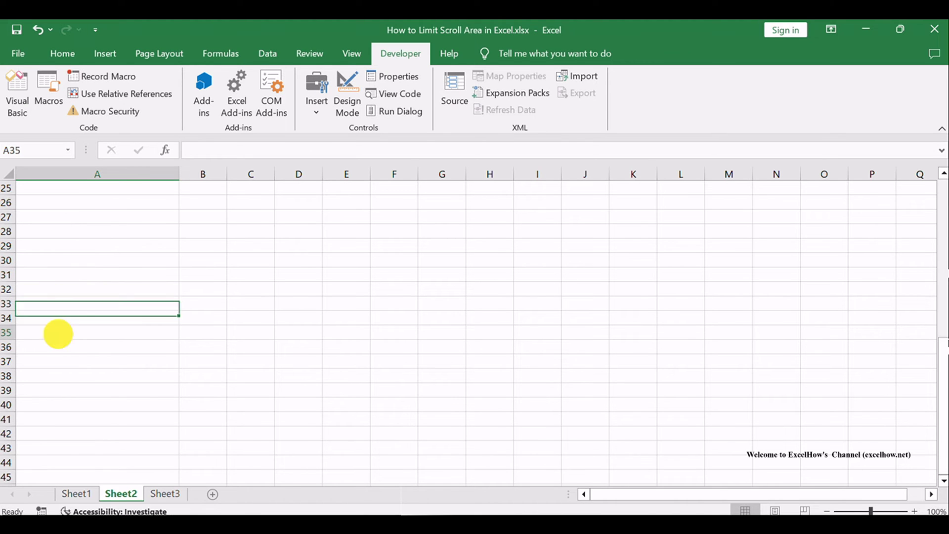
{"action": "left_click", "coordinate": [241, 383]}
{"action": "left_click", "coordinate": [242, 383]}
{"action": "left_click", "coordinate": [209, 228]}
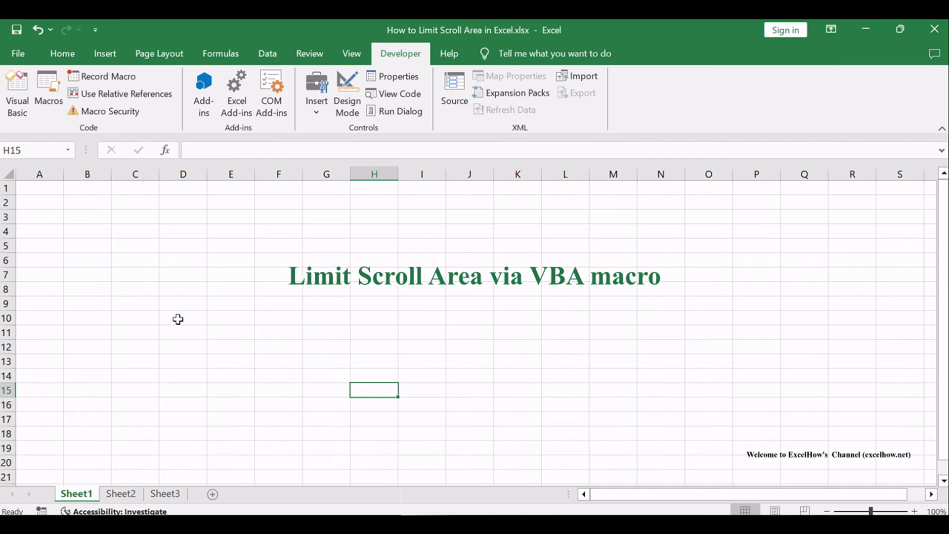
{"action": "left_click", "coordinate": [129, 497]}
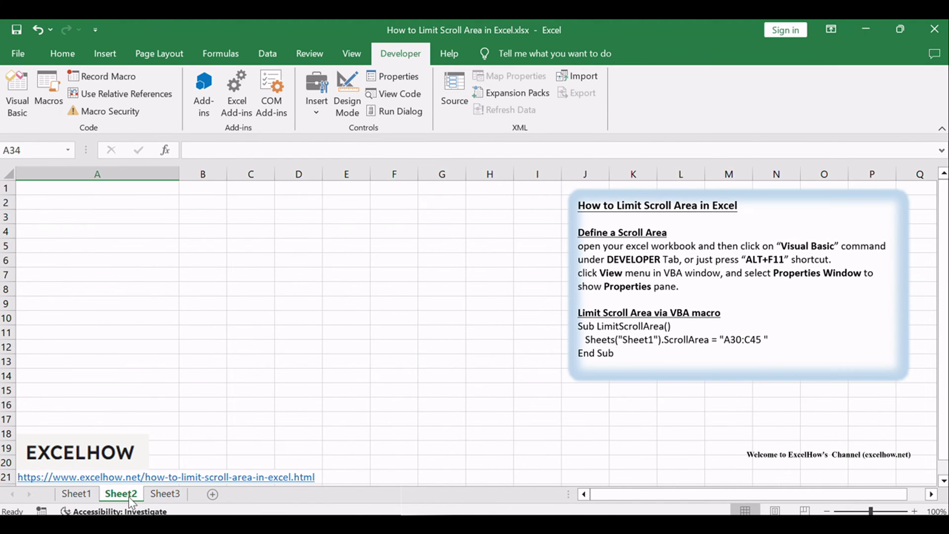
{"action": "left_click", "coordinate": [671, 312]}
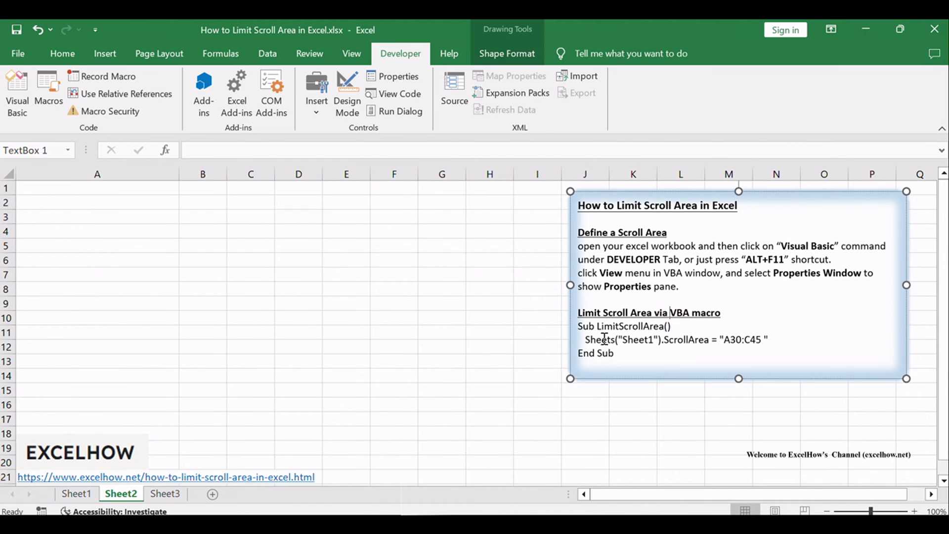
{"action": "left_click_drag", "start_coordinate": [578, 326], "coordinate": [638, 351]}
{"action": "left_click", "coordinate": [669, 246]}
{"action": "left_click_drag", "start_coordinate": [7, 397], "coordinate": [4, 396]}
{"action": "scroll", "coordinate": [112, 402], "scroll_direction": "down", "scroll_amount": 9}
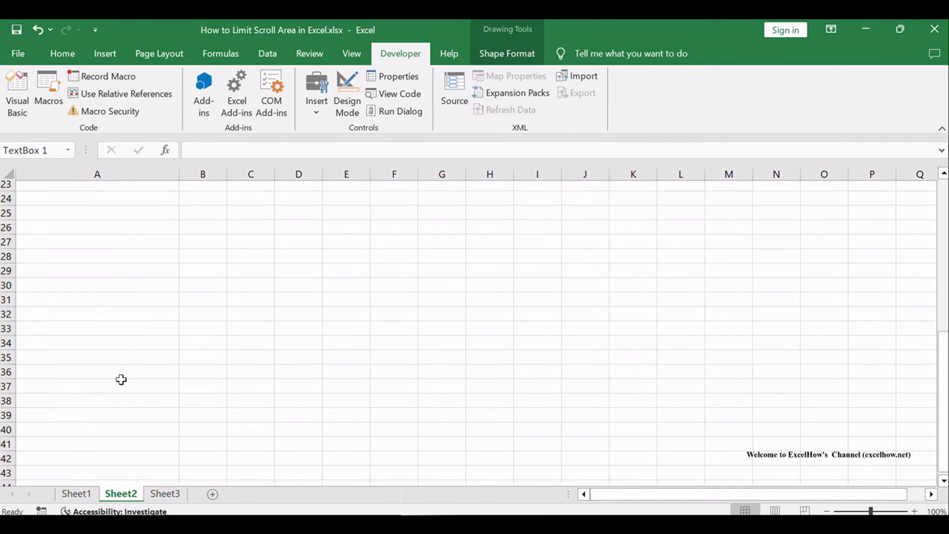
{"action": "left_click", "coordinate": [112, 292]}
{"action": "left_click_drag", "start_coordinate": [112, 299], "coordinate": [170, 312]}
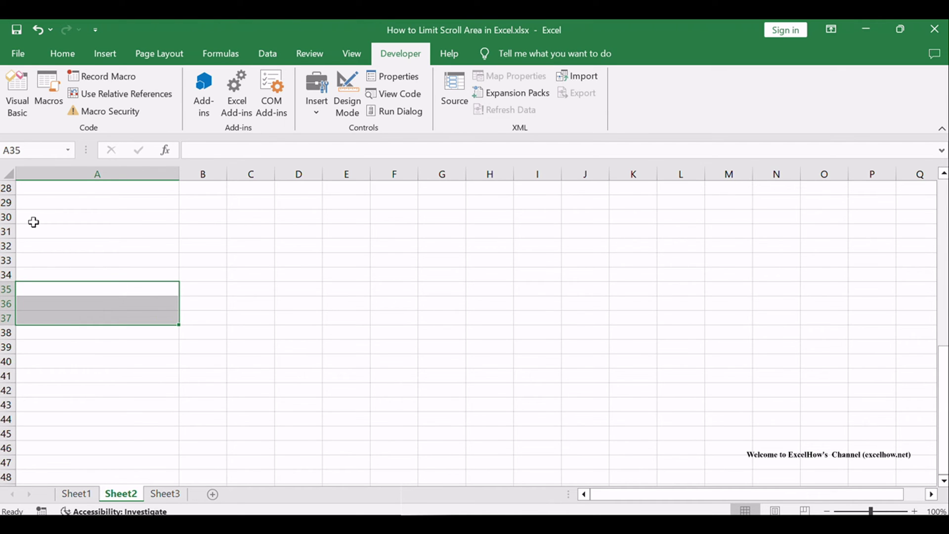
{"action": "left_click_drag", "start_coordinate": [34, 220], "coordinate": [113, 332]}
- From cell D44, launch the Visual Basic editor and insert a new Module1
{"action": "left_click", "coordinate": [299, 319]}
{"action": "scroll", "coordinate": [302, 318], "scroll_direction": "up", "scroll_amount": 12}
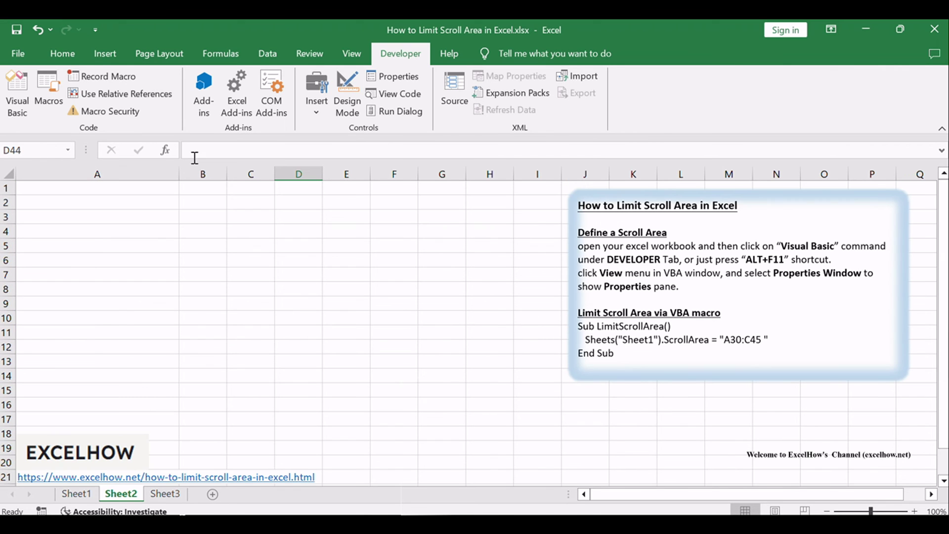
{"action": "left_click", "coordinate": [16, 94]}
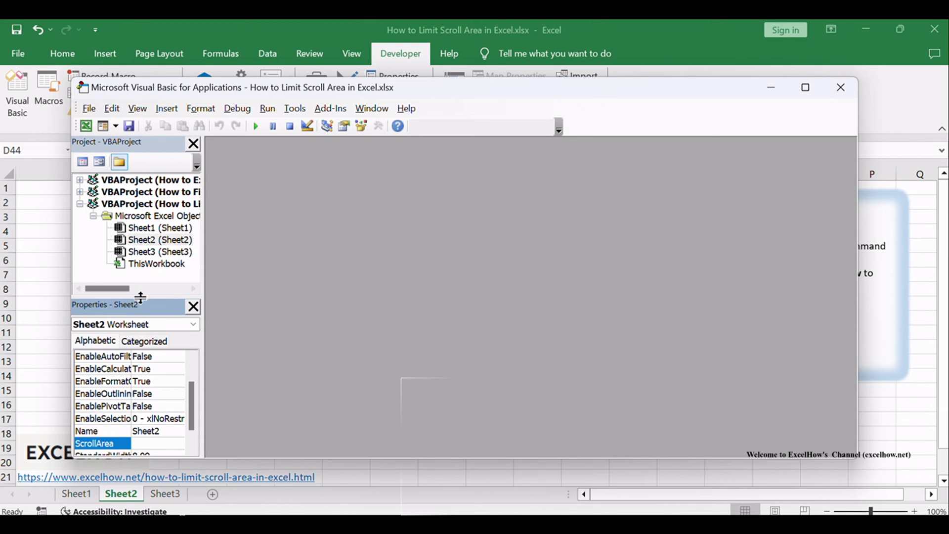
{"action": "left_click", "coordinate": [165, 109]}
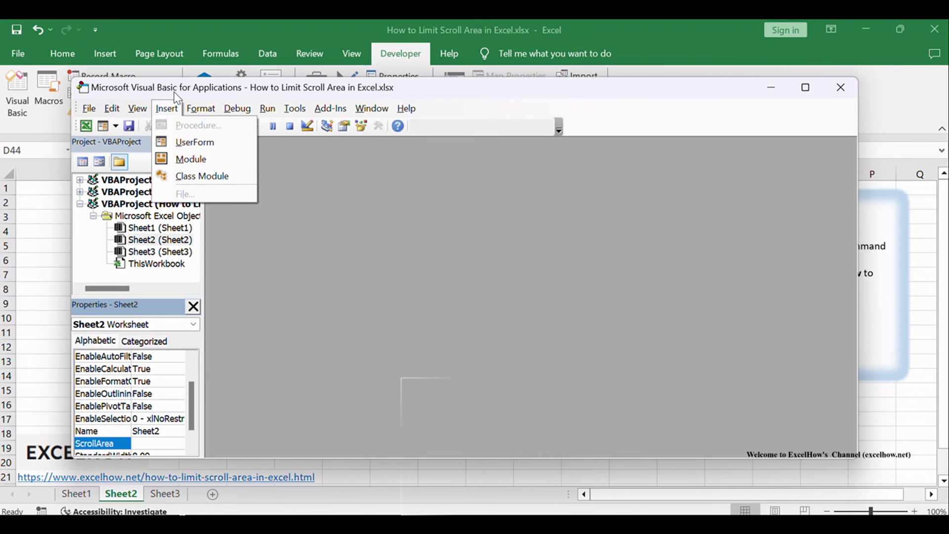
{"action": "left_click", "coordinate": [188, 169]}
- Paste the LimitScrollArea macro into Module1 and check its A30:C45 range
{"action": "left_click_drag", "start_coordinate": [394, 218], "coordinate": [343, 145]}
{"action": "left_click", "coordinate": [331, 239]}
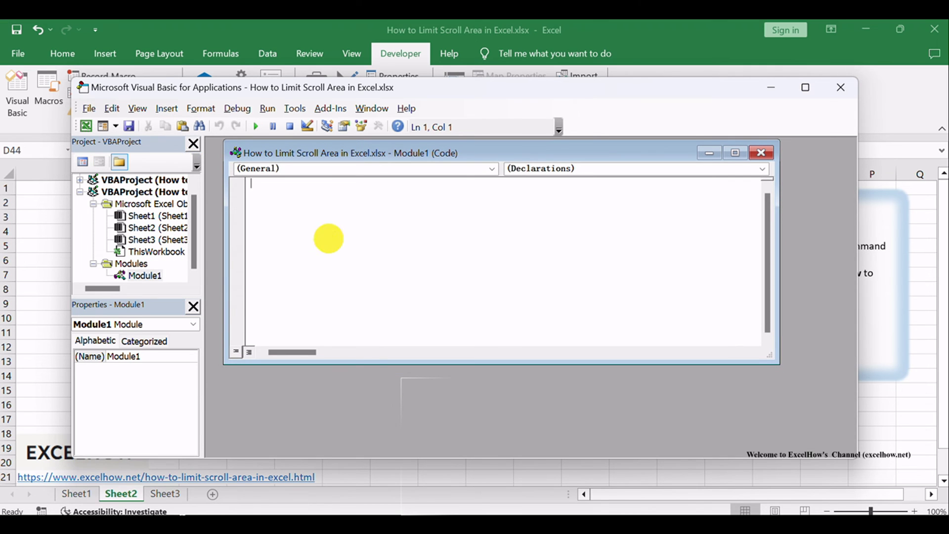
{"action": "type", "text": "Sub LimitScrollArea()   Sheets(\"Sheet1\").ScrollArea = \"A1:C45 \" End Sub"}
{"action": "key", "text": "ctrl+a"}
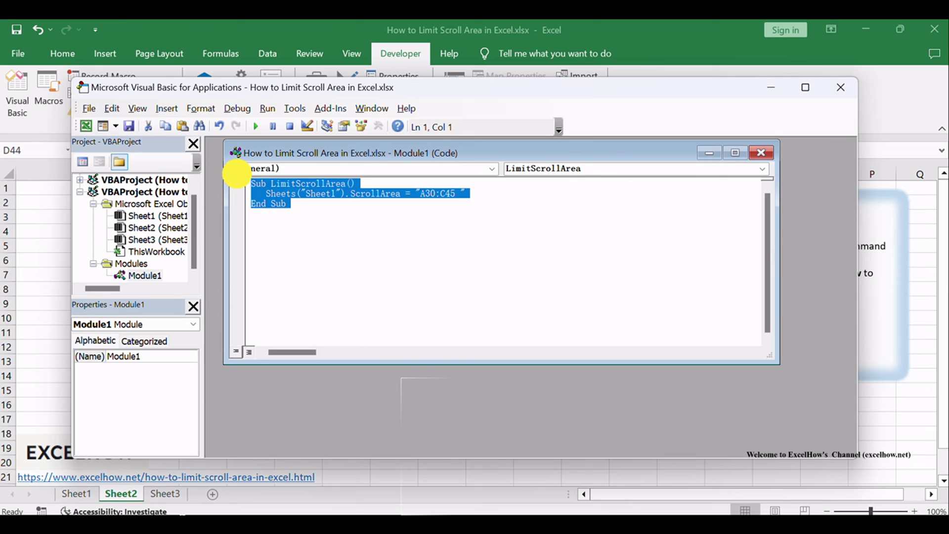
{"action": "left_click", "coordinate": [449, 225]}
{"action": "left_click", "coordinate": [422, 196]}
{"action": "left_click_drag", "start_coordinate": [423, 195], "coordinate": [449, 194]}
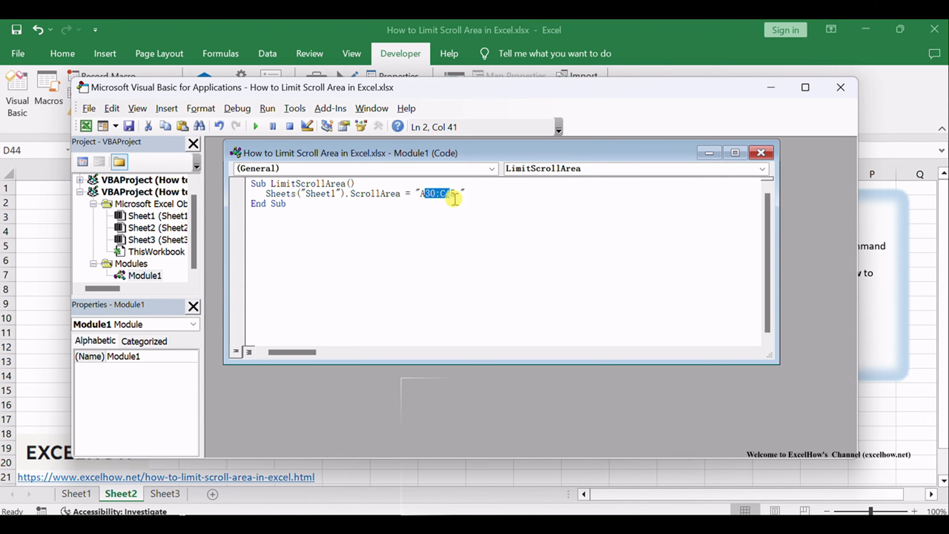
{"action": "left_click", "coordinate": [472, 245]}
- Save the workbook, accepting the macro-free workbook warning
{"action": "key", "text": "ctrl+s"}
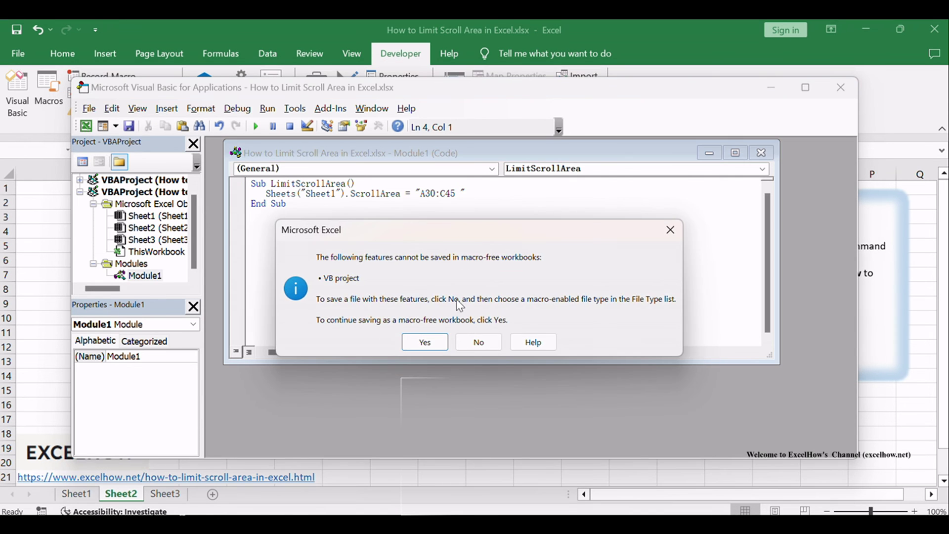
{"action": "left_click", "coordinate": [424, 341]}
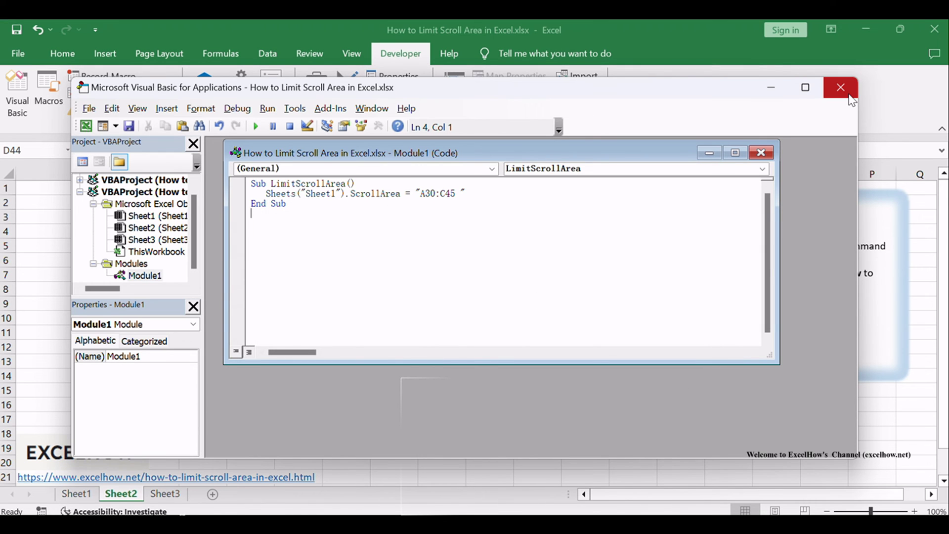
{"action": "left_click", "coordinate": [852, 101]}
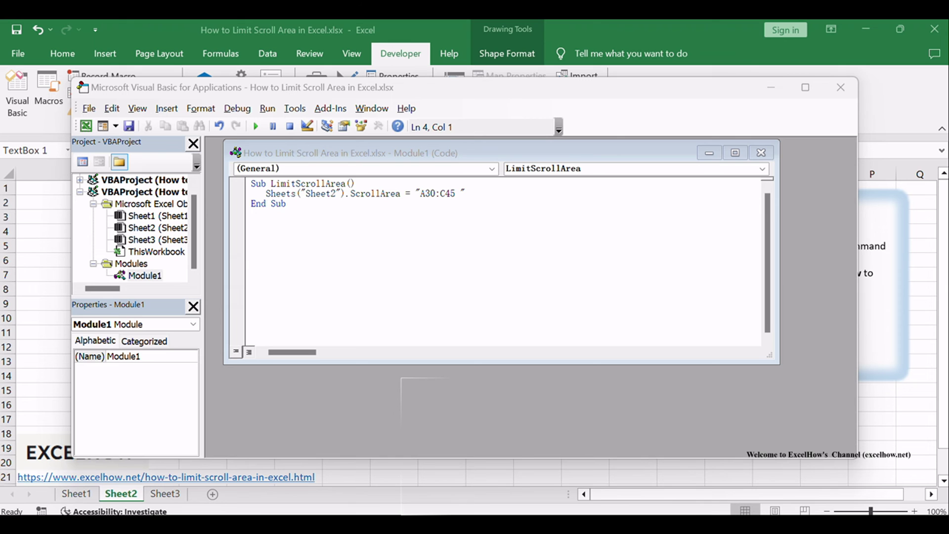
- Return to the sheet and run the LimitScrollArea macro from the Macros list
{"action": "left_click", "coordinate": [840, 88]}
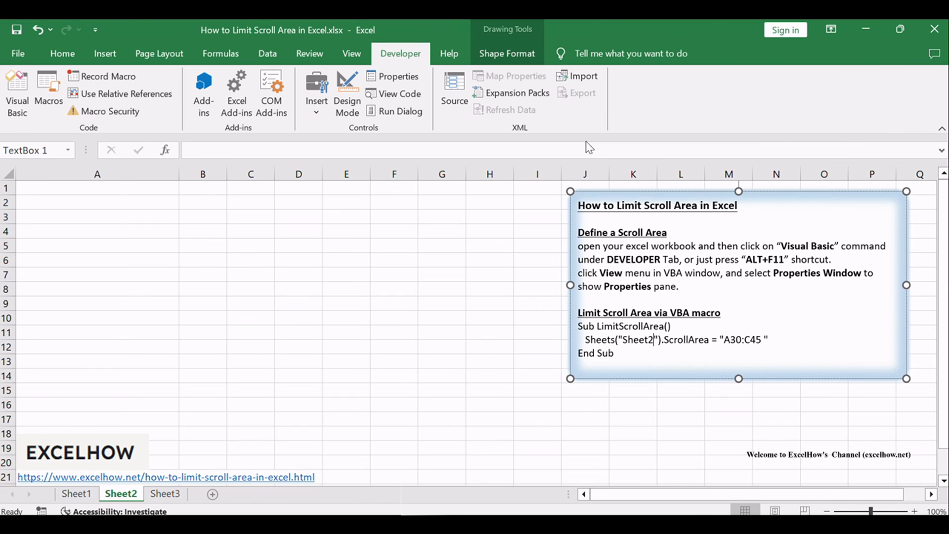
{"action": "left_click", "coordinate": [186, 284]}
{"action": "left_click", "coordinate": [49, 94]}
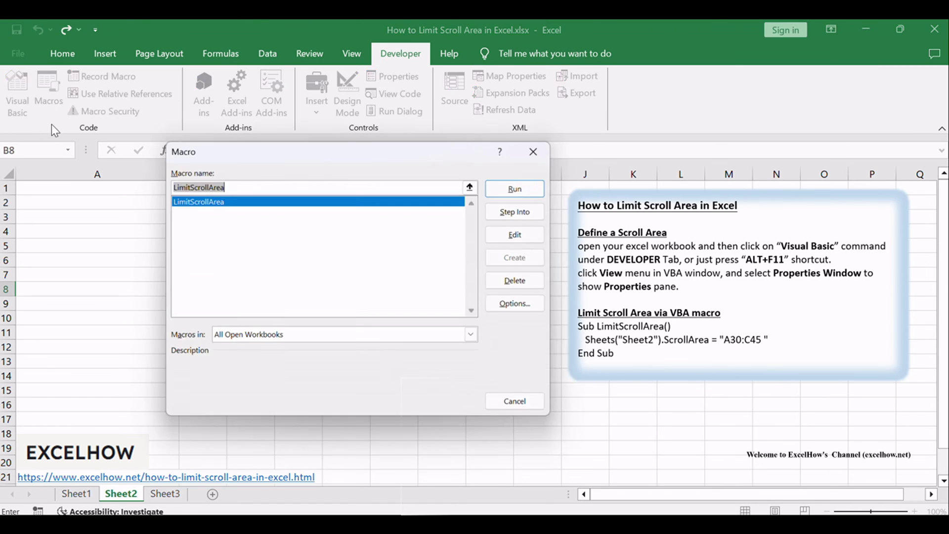
{"action": "left_click", "coordinate": [496, 185]}
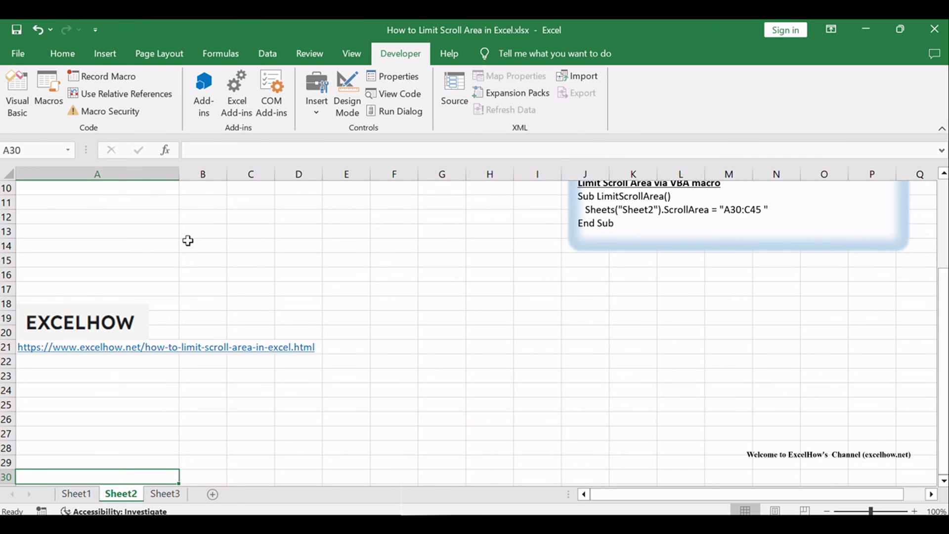
- Enter the word test in cell A32
{"action": "scroll", "coordinate": [172, 267], "scroll_direction": "down", "scroll_amount": 3}
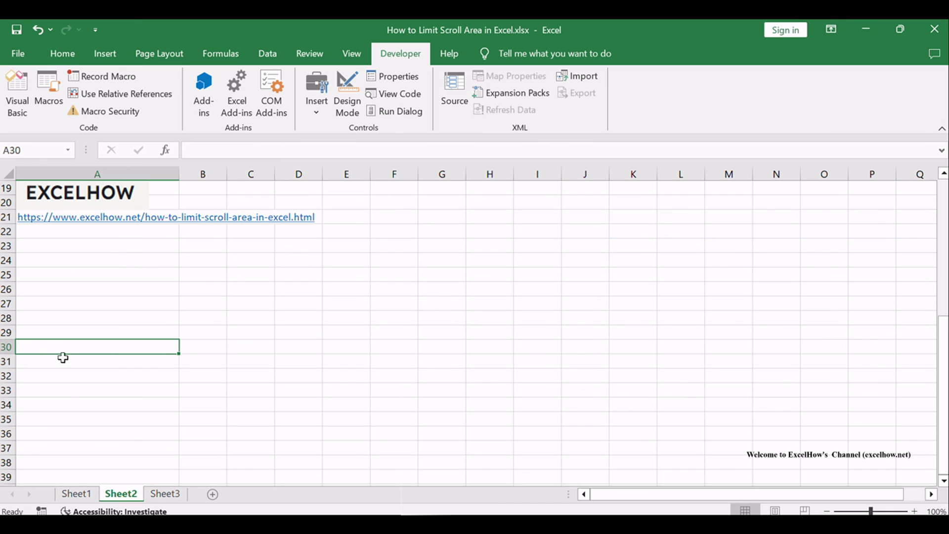
{"action": "left_click", "coordinate": [70, 388]}
{"action": "left_click_drag", "start_coordinate": [81, 378], "coordinate": [81, 366]}
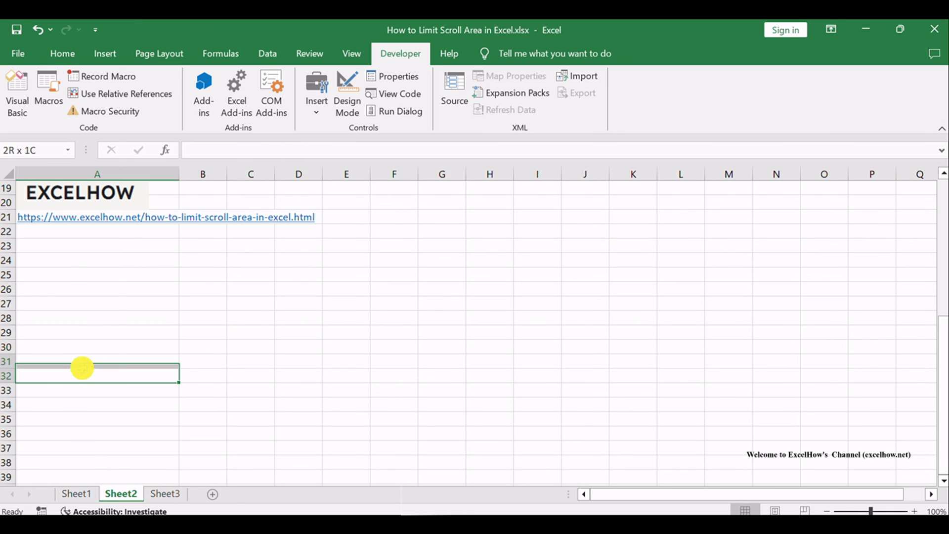
{"action": "double_click", "coordinate": [53, 375]}
{"action": "type", "text": "sdfs"}
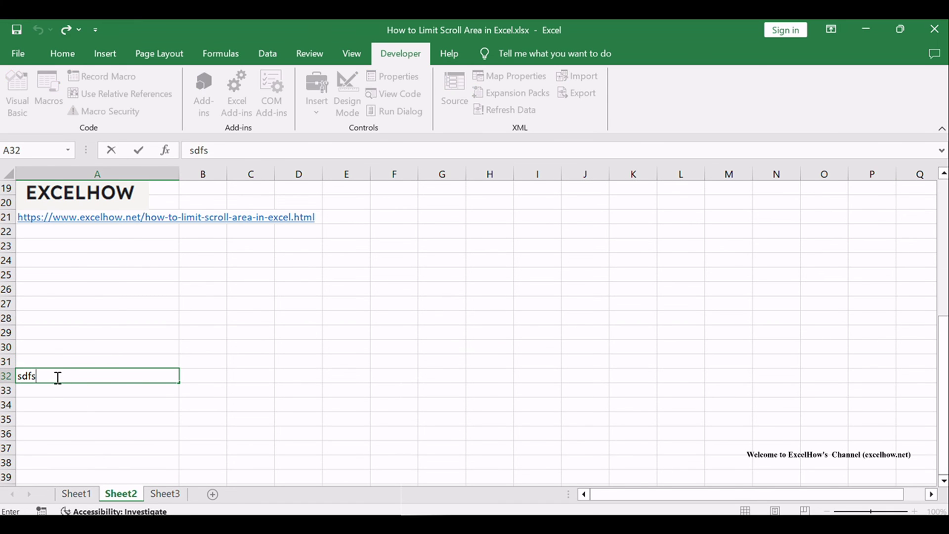
{"action": "left_click_drag", "start_coordinate": [59, 381], "coordinate": [5, 361]}
{"action": "type", "text": "test"}
{"action": "left_click", "coordinate": [70, 277]}
- Check the restriction by selecting cells B30, A35 and A45 within A30:C45
{"action": "left_click", "coordinate": [127, 334]}
{"action": "left_click", "coordinate": [193, 350]}
{"action": "left_click", "coordinate": [152, 415]}
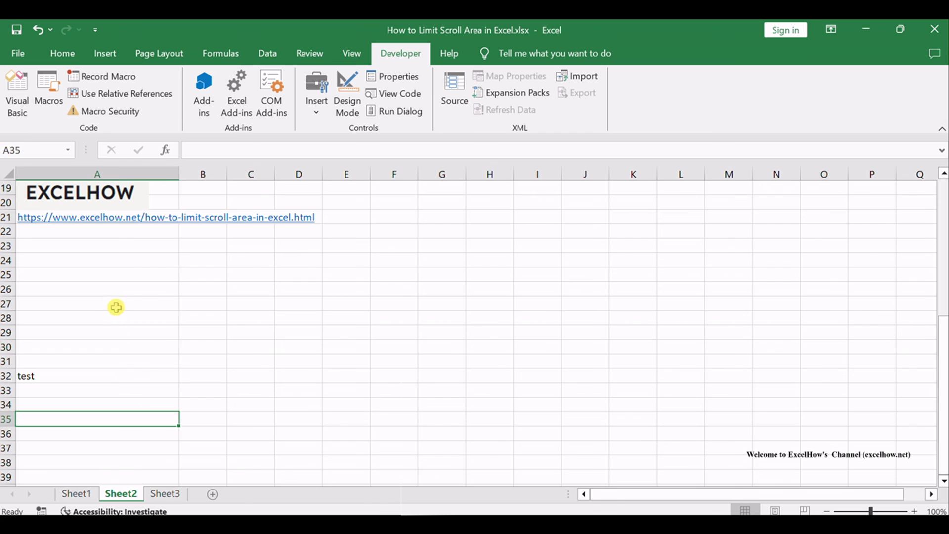
{"action": "scroll", "coordinate": [149, 326], "scroll_direction": "down", "scroll_amount": 2}
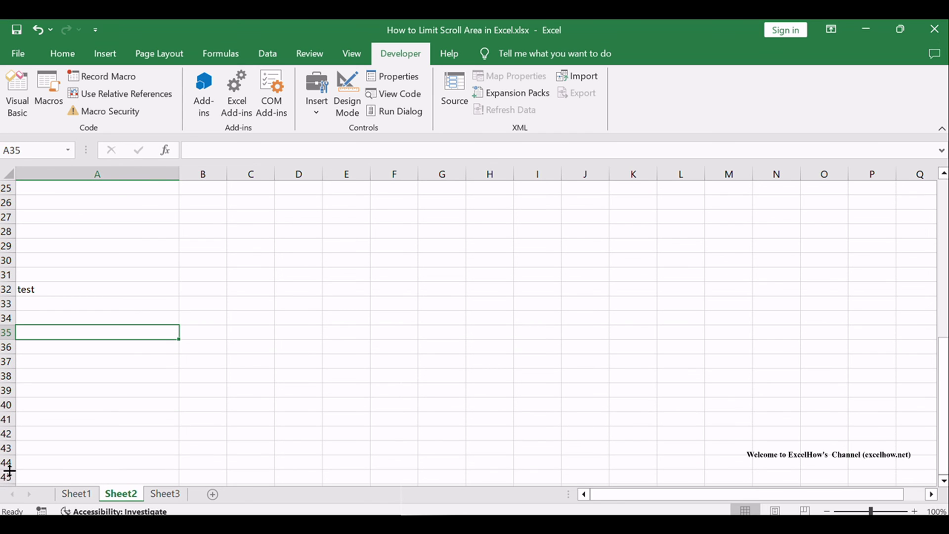
{"action": "left_click", "coordinate": [59, 476]}
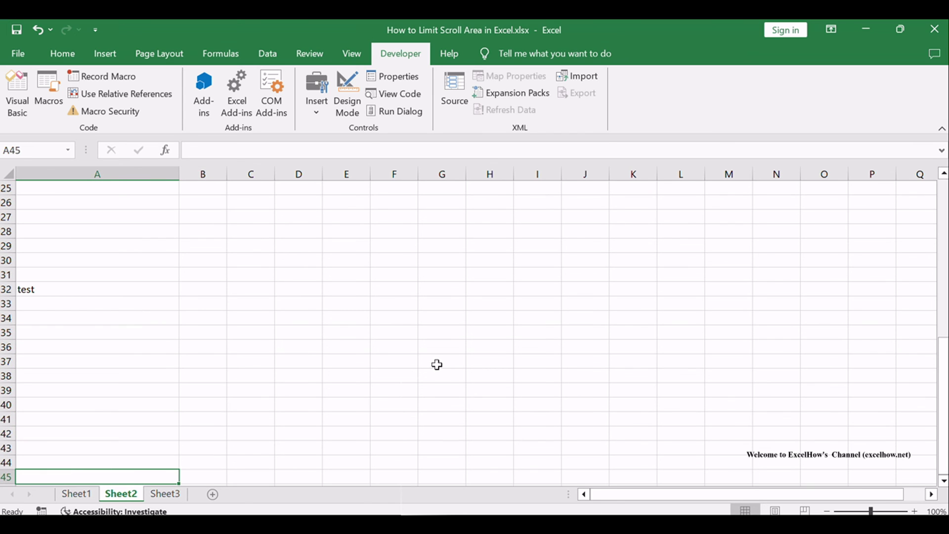
{"action": "scroll", "coordinate": [436, 364], "scroll_direction": "up", "scroll_amount": 8}
{"action": "key", "text": "alt"}
{"action": "key", "text": "alt+F11"}
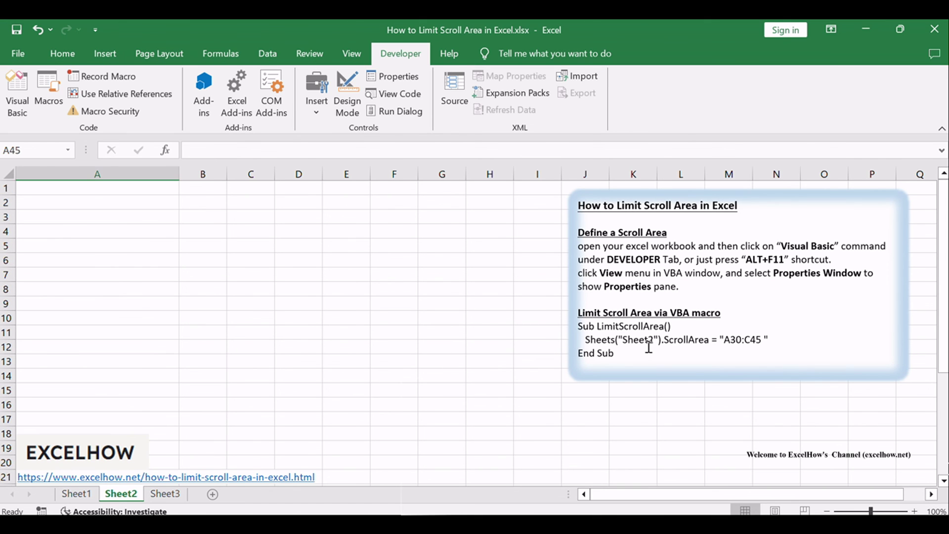
{"action": "left_click_drag", "start_coordinate": [598, 334], "coordinate": [682, 367]}
{"action": "left_click", "coordinate": [647, 264]}
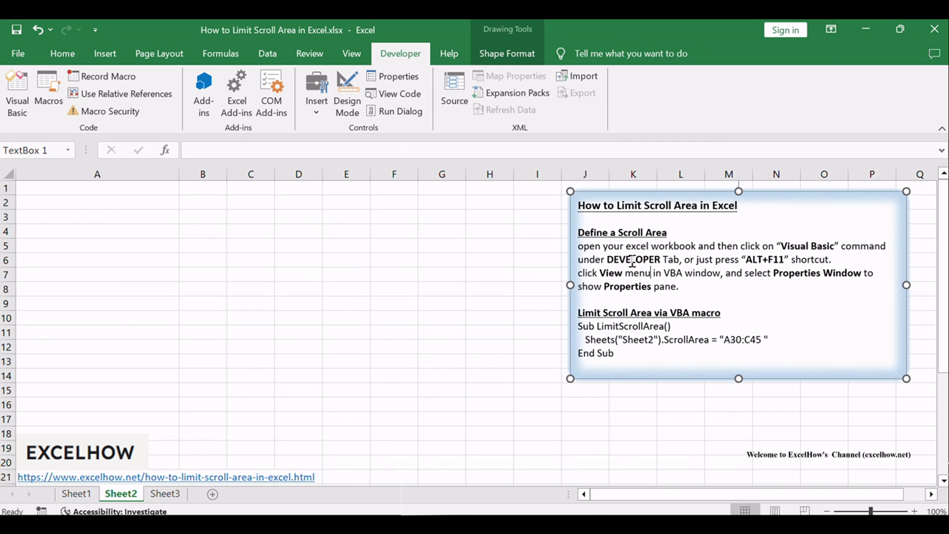
{"action": "left_click_drag", "start_coordinate": [618, 232], "coordinate": [678, 262]}
{"action": "left_click", "coordinate": [655, 277]}
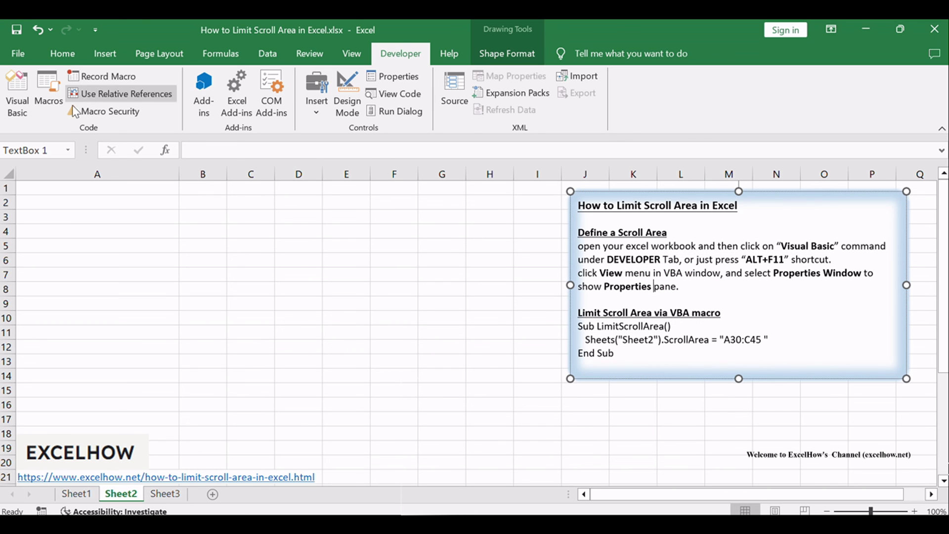
{"action": "left_click", "coordinate": [18, 94]}
{"action": "left_click_drag", "start_coordinate": [307, 211], "coordinate": [232, 182]}
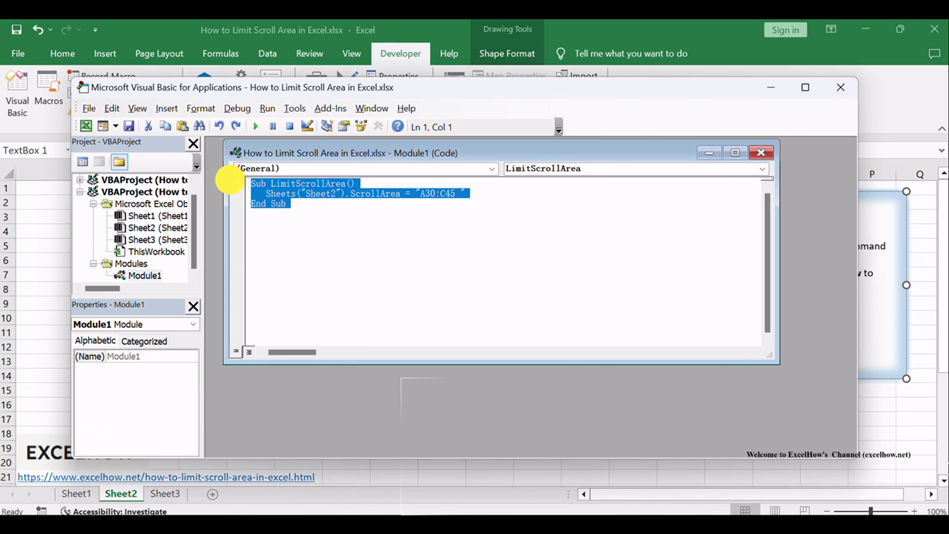
{"action": "left_click", "coordinate": [368, 238]}
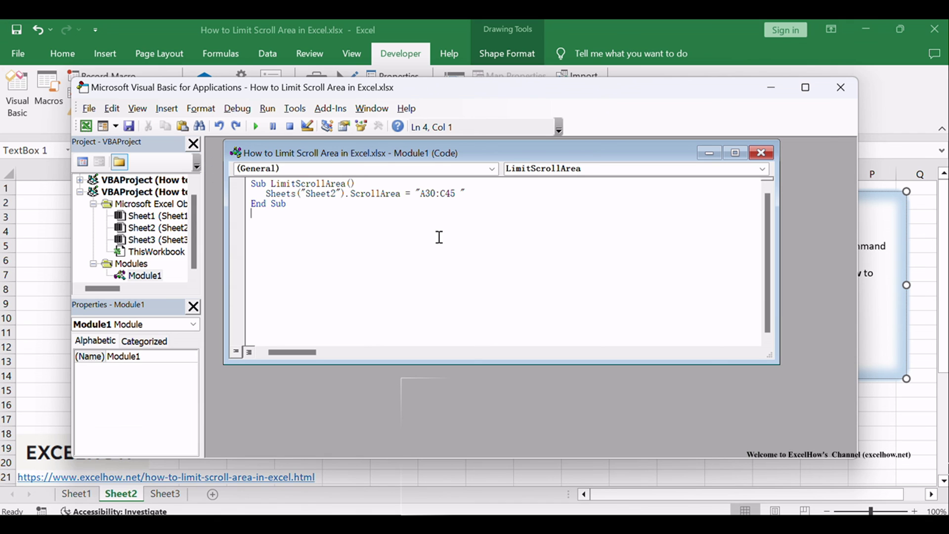
{"action": "left_click", "coordinate": [840, 87]}
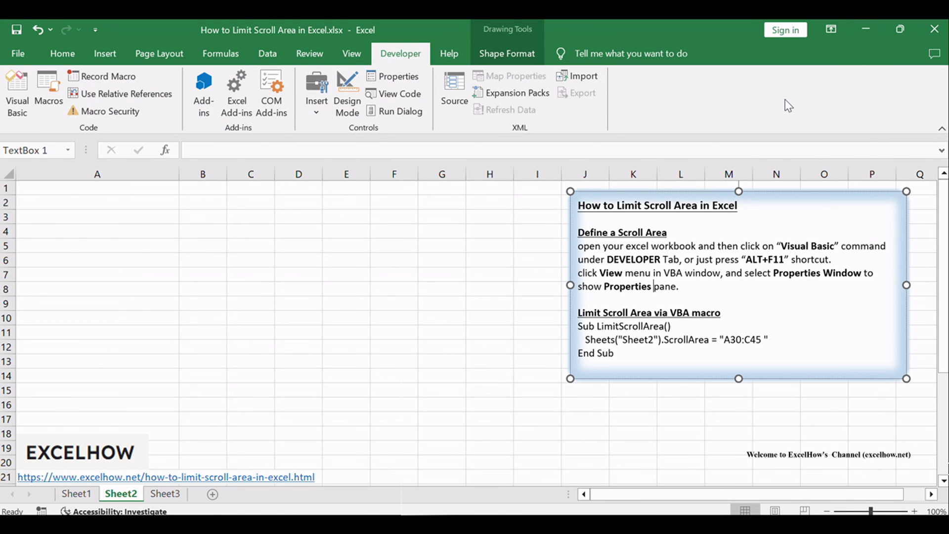